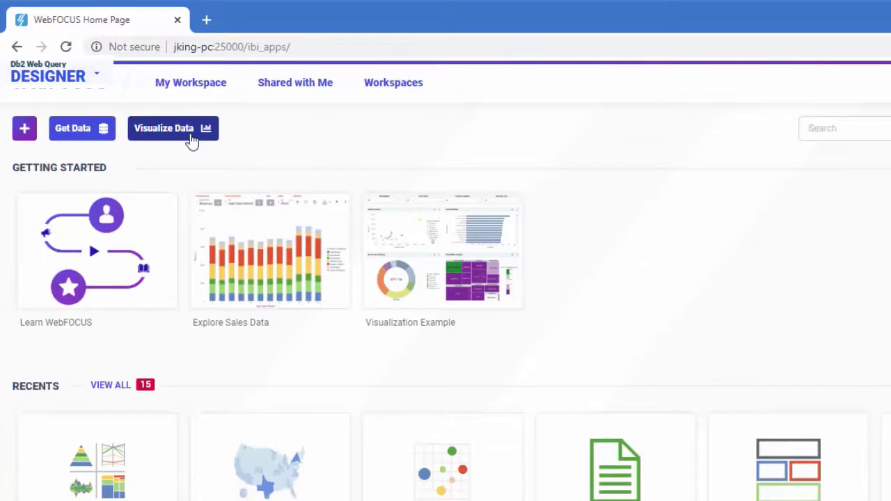
# Start a new page for assembling existing visualizations, using the Blank template
pyautogui.click(23, 136)
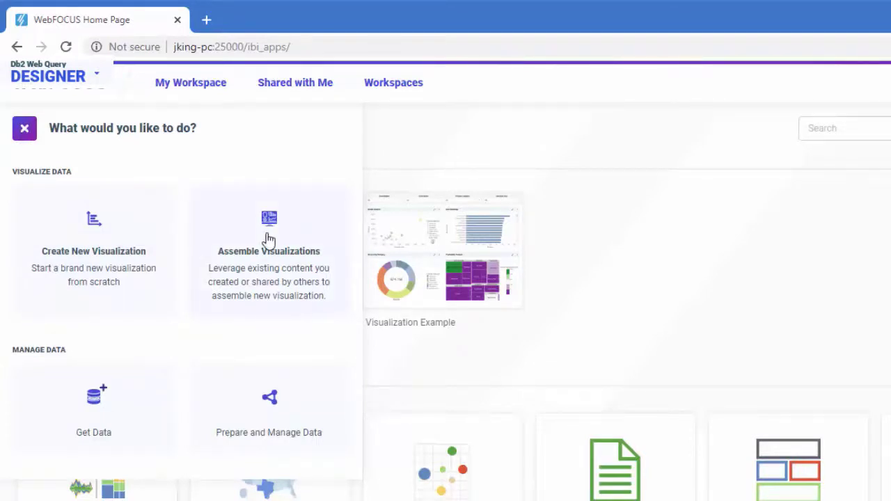
pyautogui.click(269, 239)
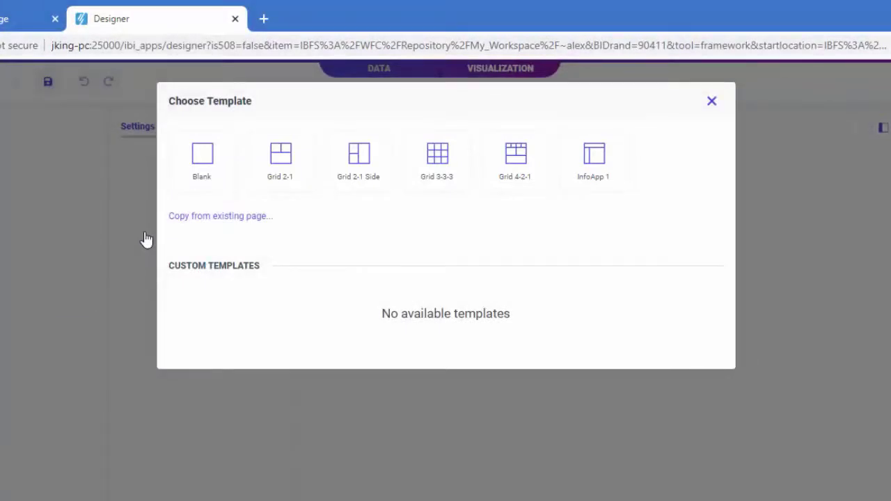
pyautogui.click(201, 154)
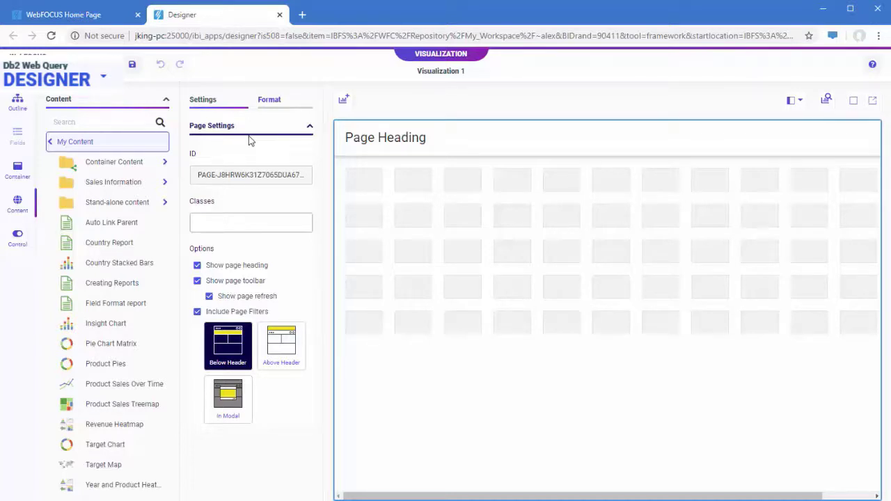
# Add the Country Sales Report from the Stand-alone content folder to the page's upper-left grid cells and widen it until all its columns fit
pyautogui.click(121, 203)
pyautogui.moveTo(105, 162); pyautogui.dragTo(370, 197)
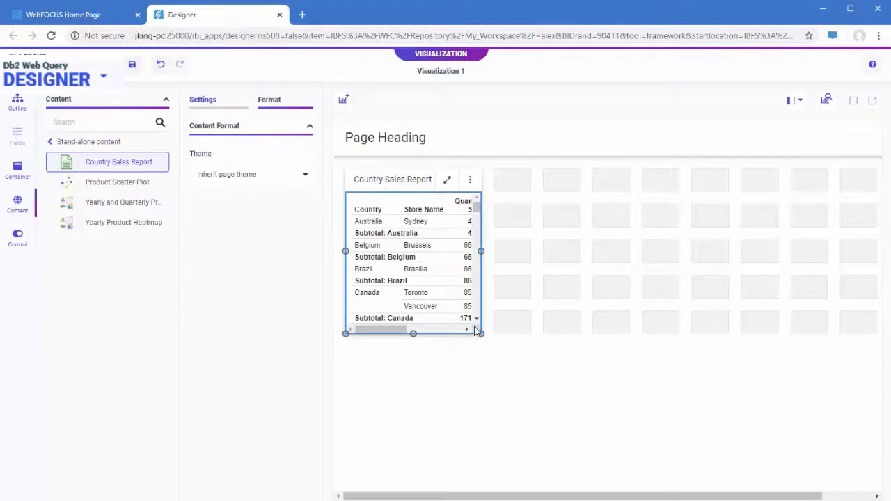
pyautogui.moveTo(620, 356); pyautogui.dragTo(685, 332)
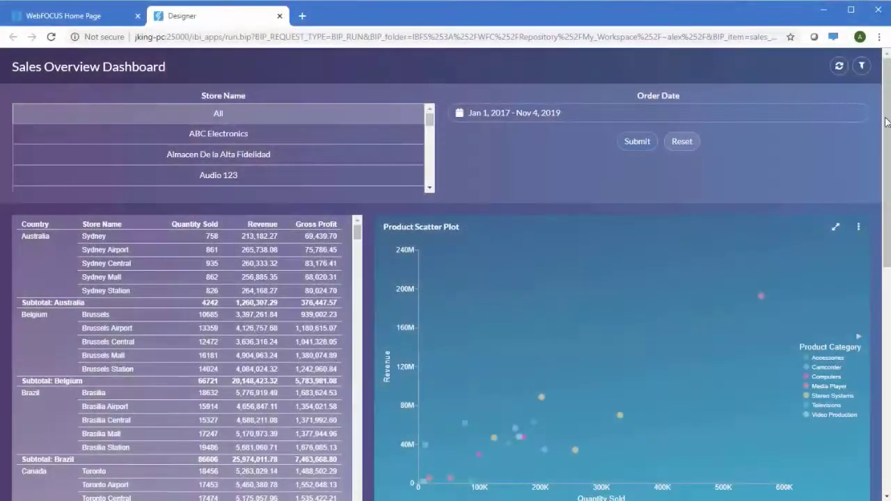
# Examine how the finished Sales Overview Dashboard rearranges its content when the browser window is narrowed and widened again
pyautogui.moveTo(889, 122); pyautogui.dragTo(588, 155)
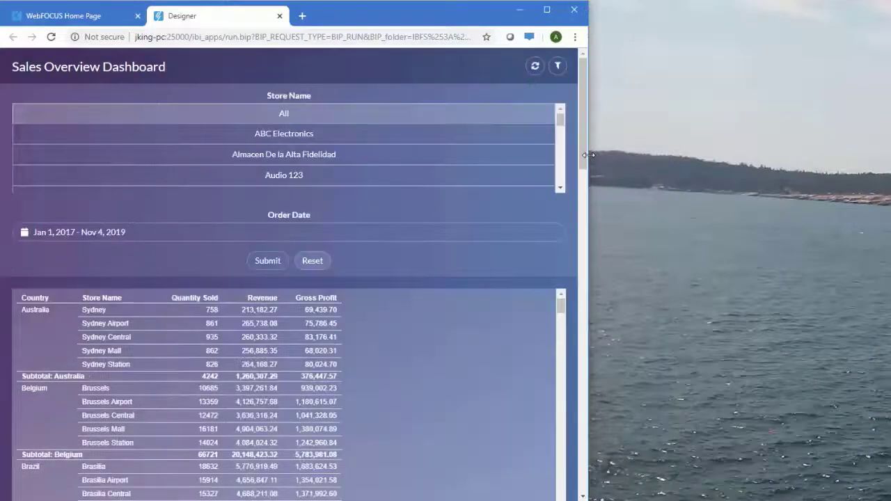
pyautogui.scroll(-2, 581, 174)
pyautogui.moveTo(579, 211); pyautogui.dragTo(585, 68)
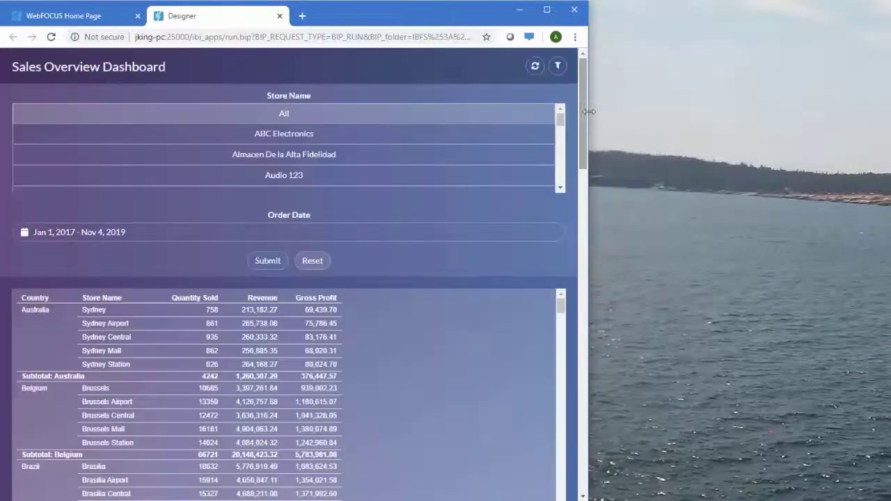
pyautogui.moveTo(589, 139); pyautogui.dragTo(888, 142)
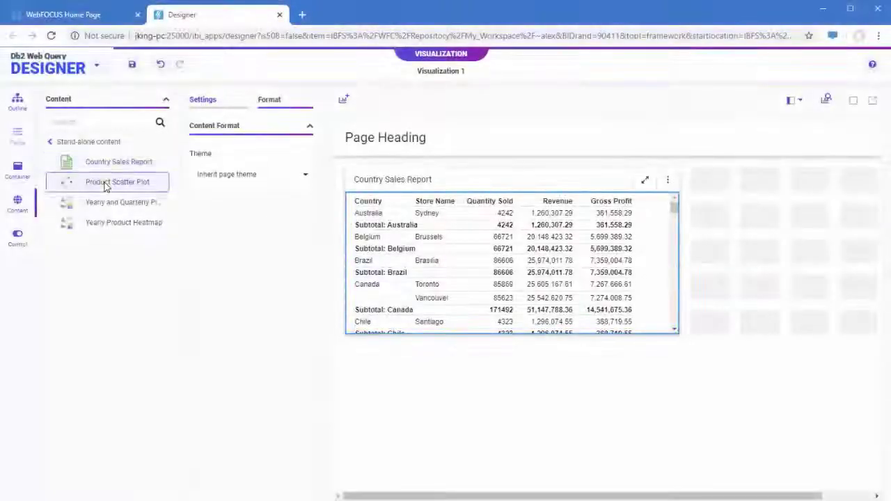
# Place Product Scatter Plot beside the report and Yearly and Quarterly Profit below it, widening both to fill their columns
pyautogui.moveTo(106, 181); pyautogui.dragTo(723, 237)
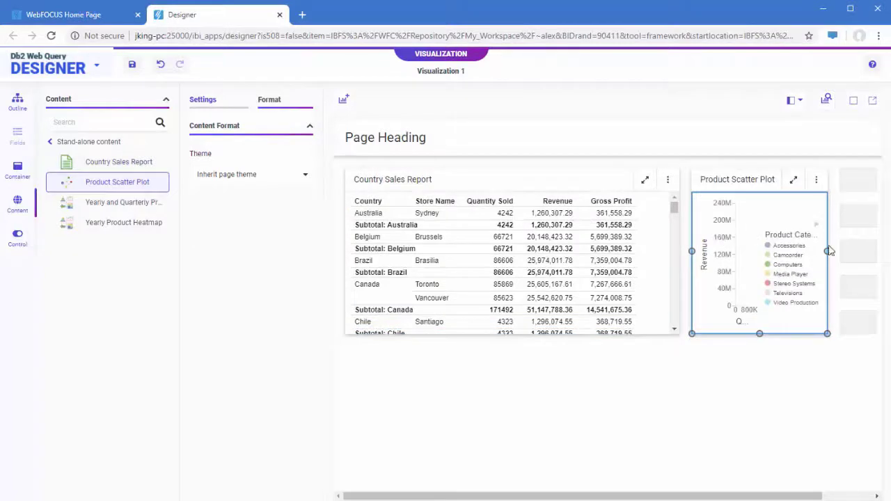
pyautogui.moveTo(863, 254); pyautogui.dragTo(864, 255)
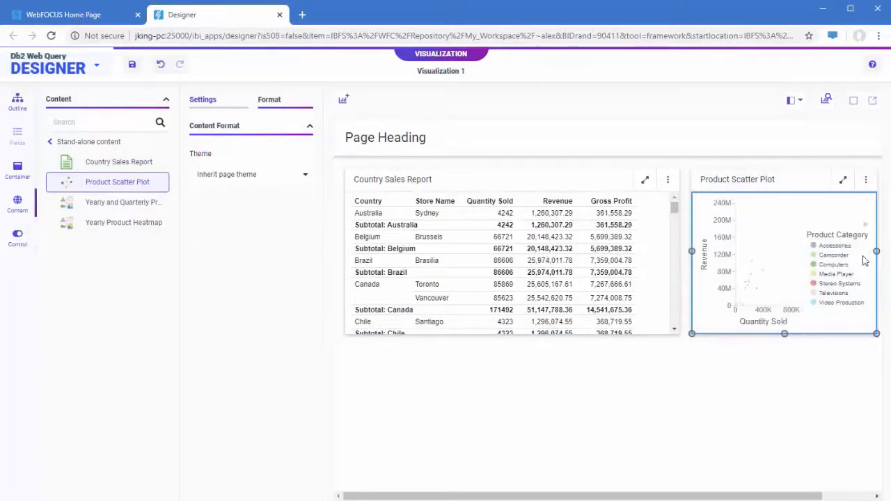
pyautogui.moveTo(115, 202); pyautogui.dragTo(371, 341)
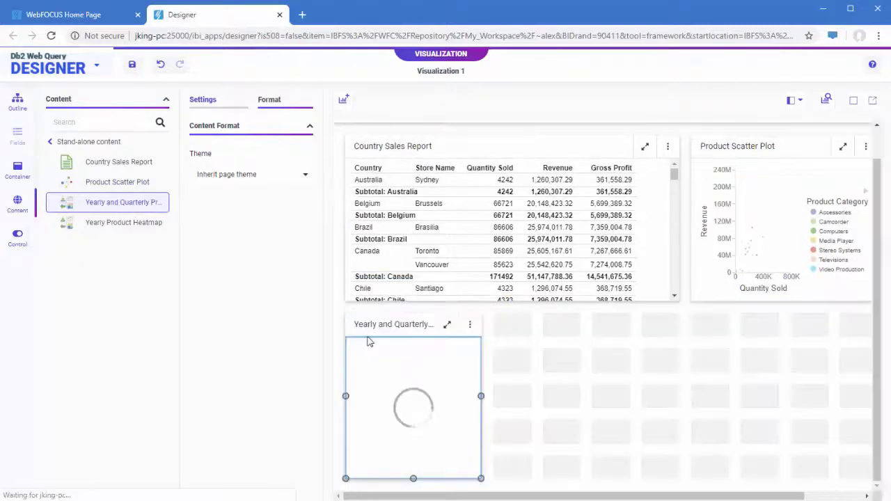
pyautogui.moveTo(480, 396); pyautogui.dragTo(666, 398)
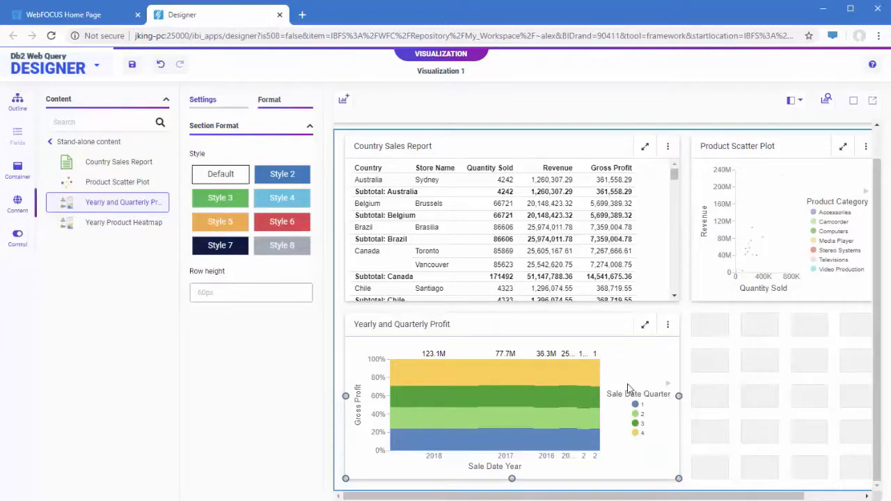
# Add Yearly Product Heatmap to the Product Scatter Plot panel as a new slide and switch between the two slides
pyautogui.moveTo(123, 222); pyautogui.dragTo(724, 221)
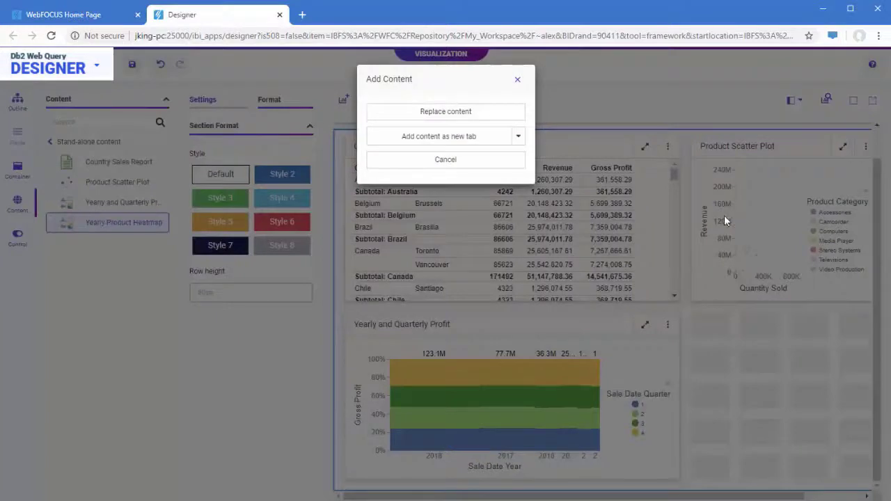
pyautogui.click(519, 136)
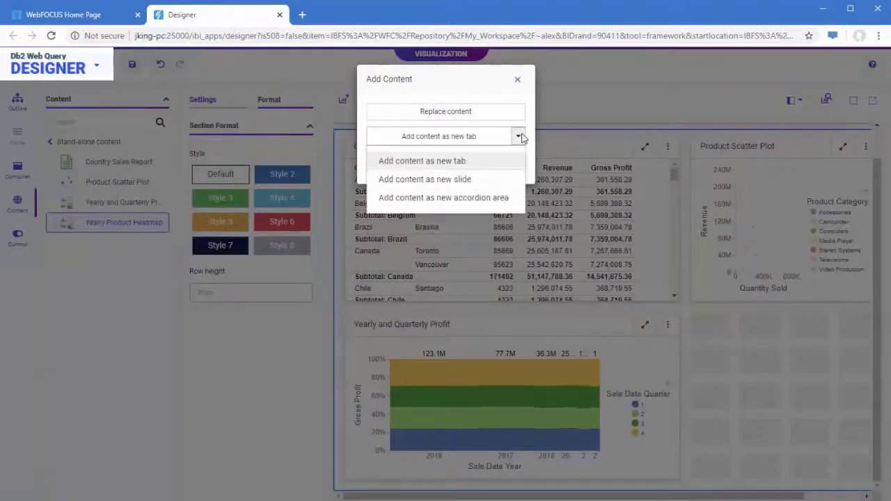
pyautogui.click(513, 179)
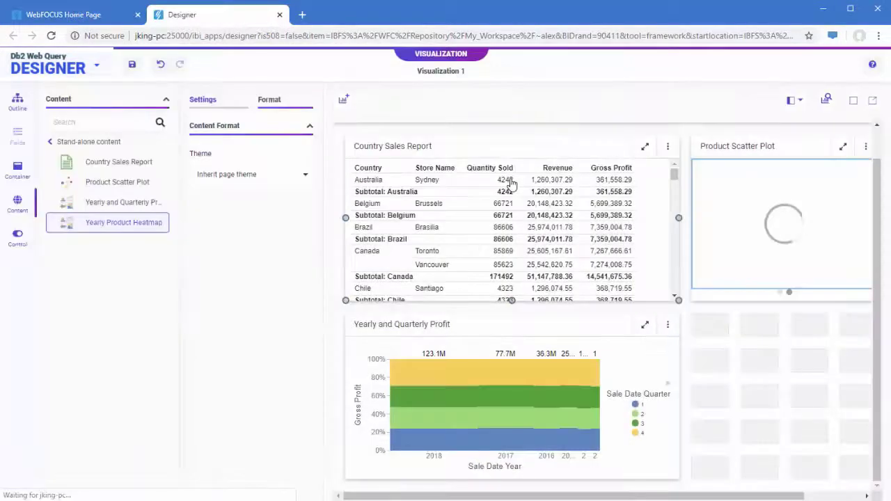
pyautogui.click(781, 293)
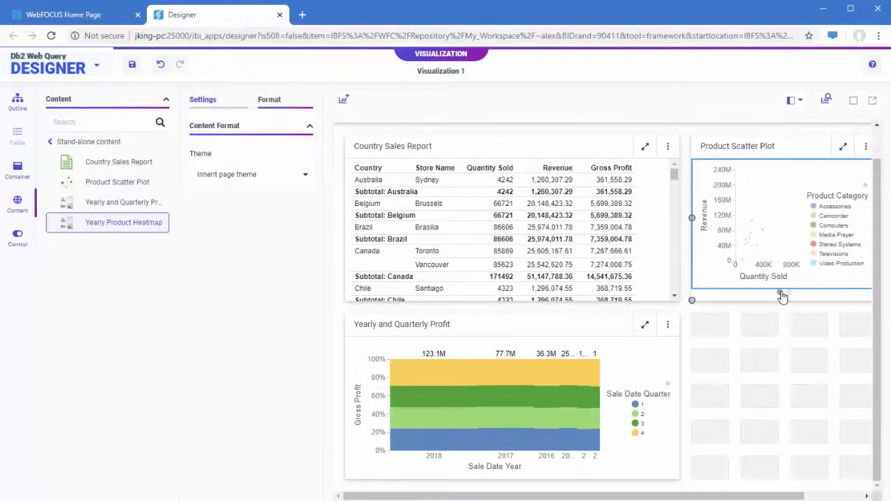
pyautogui.click(791, 294)
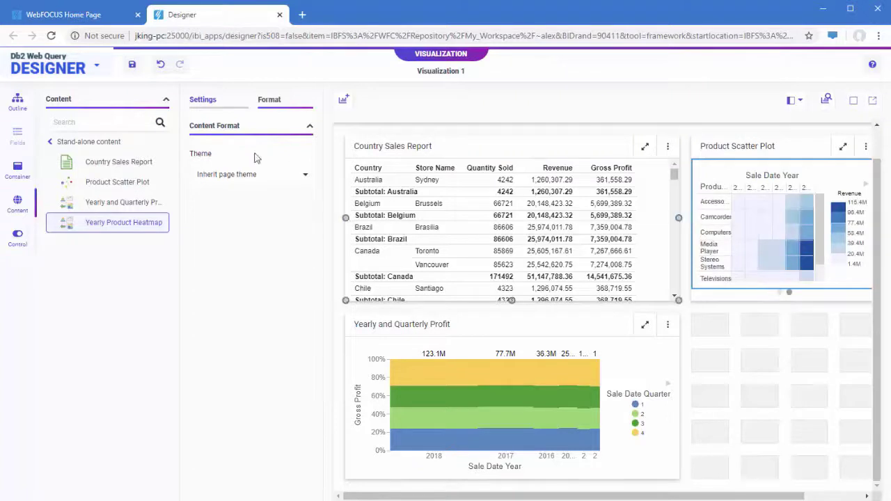
# Add a tab container beside Yearly and Quarterly Profit, widen it to the row's end, and place Country Stacked Bars in its first tab
pyautogui.click(26, 173)
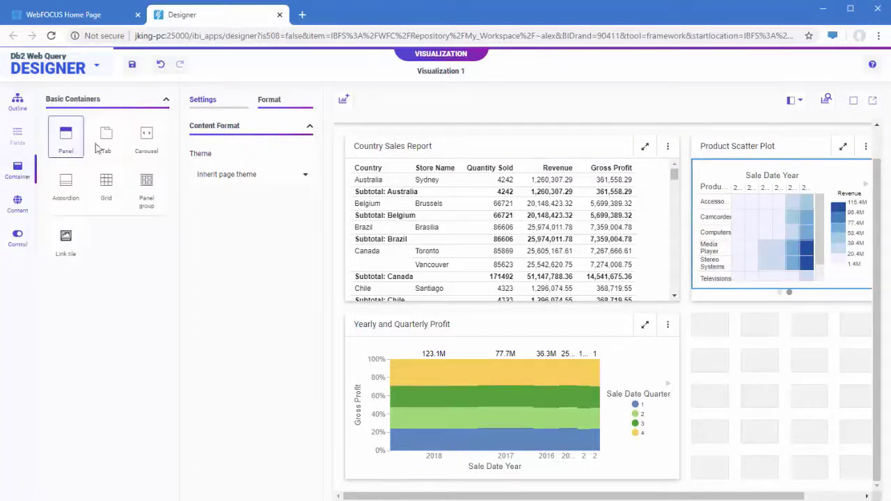
pyautogui.moveTo(105, 139); pyautogui.dragTo(737, 365)
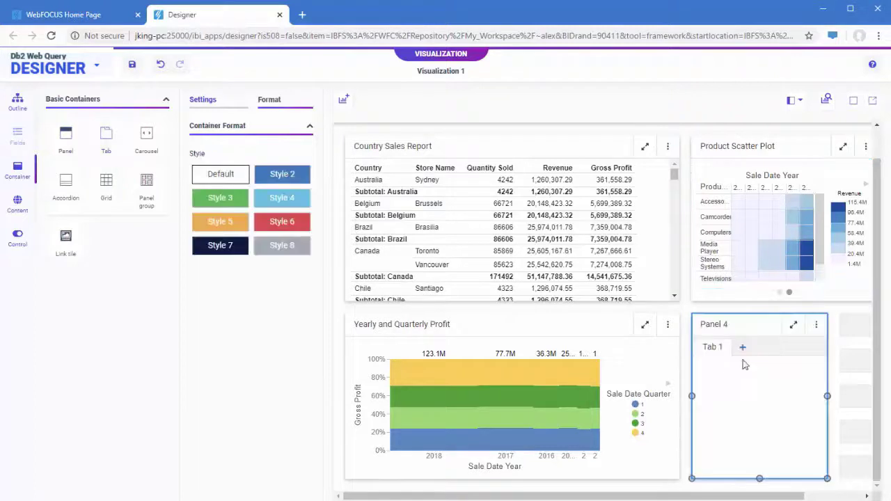
pyautogui.moveTo(853, 396); pyautogui.dragTo(853, 396)
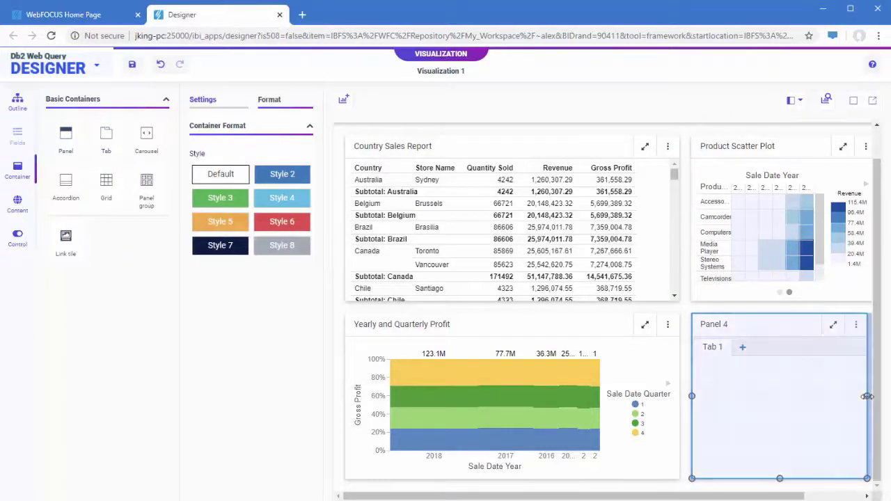
pyautogui.click(30, 205)
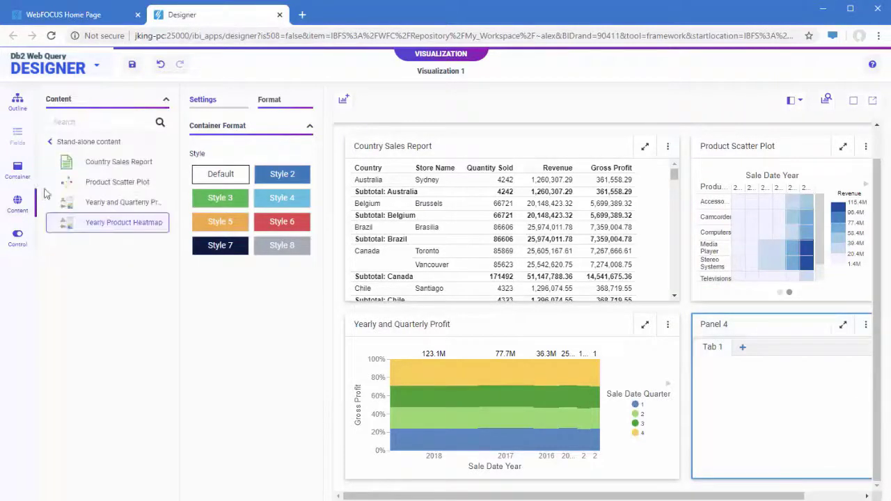
pyautogui.click(56, 142)
pyautogui.moveTo(95, 261); pyautogui.dragTo(736, 411)
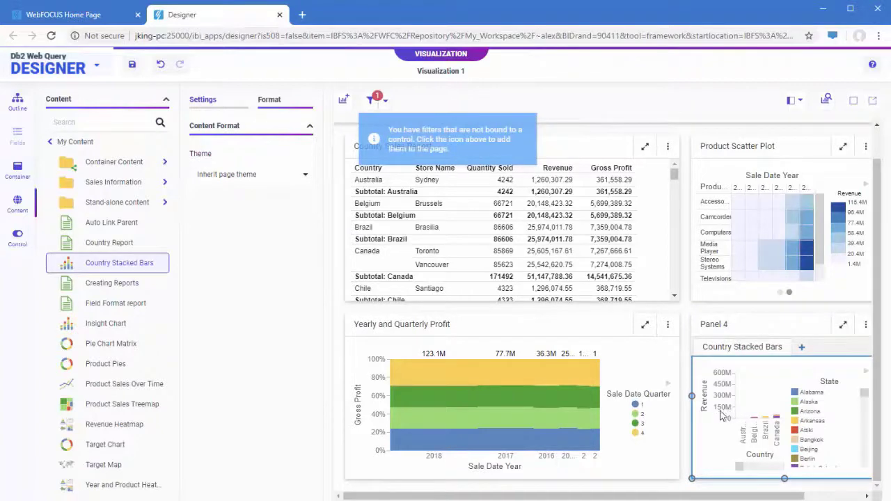
# Insert a section below the current one, make it collapsible, and test collapsing and expanding it
pyautogui.rightClick(687, 424)
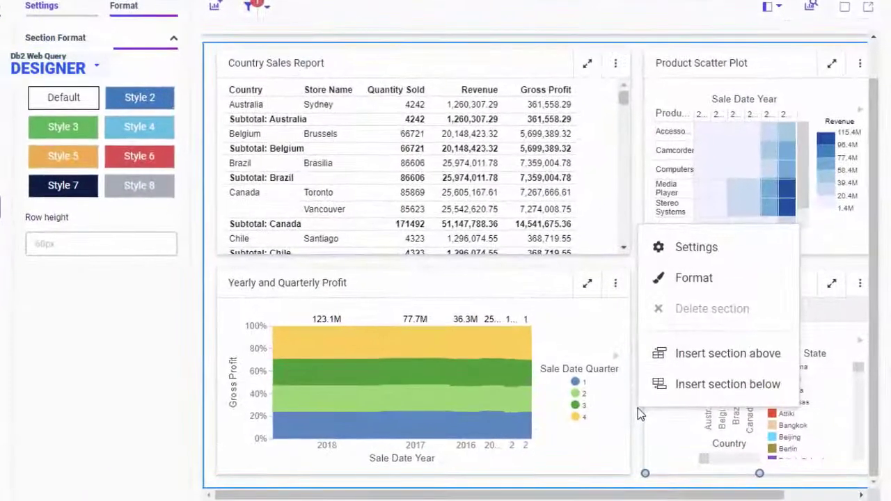
pyautogui.click(686, 391)
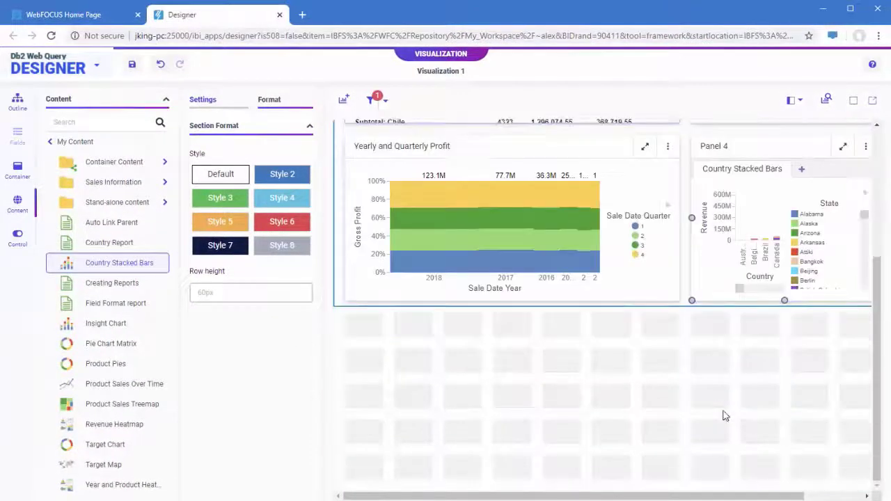
pyautogui.click(724, 416)
pyautogui.click(216, 103)
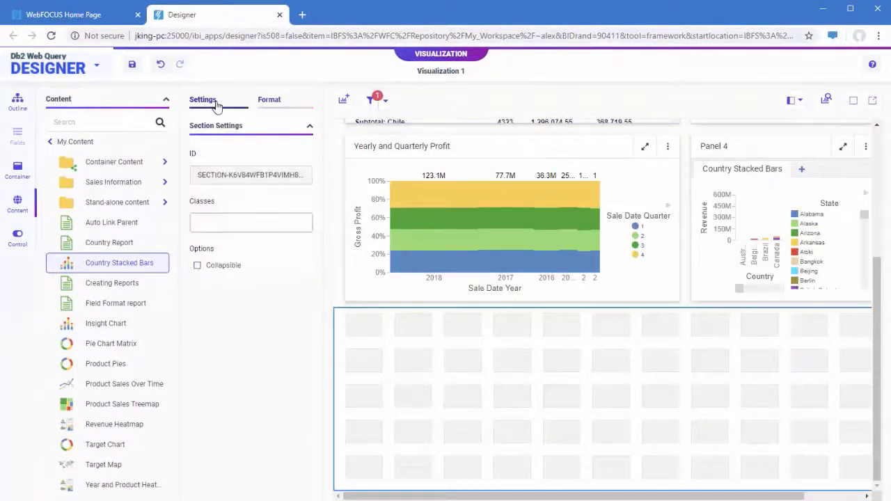
pyautogui.click(224, 265)
pyautogui.scroll(-1, 663, 456)
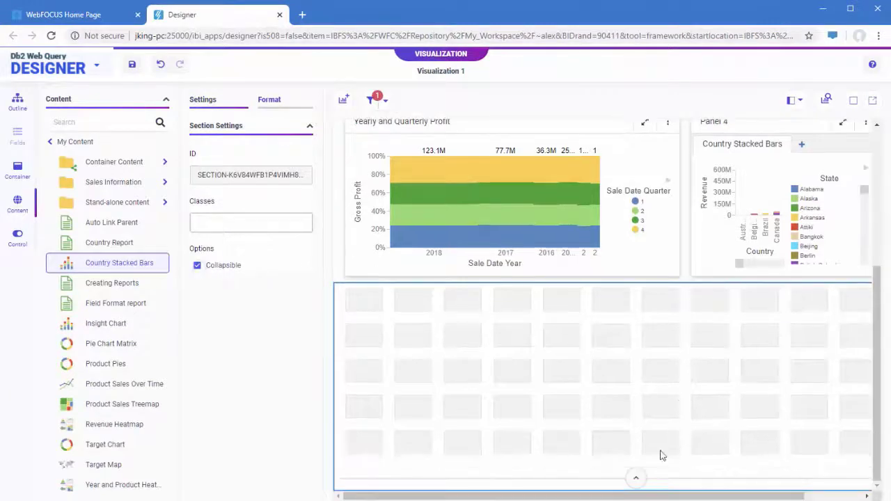
pyautogui.click(637, 478)
pyautogui.click(635, 478)
# Add a link tile at the start of the new collapsible section and widen it to six grid columns
pyautogui.click(17, 170)
pyautogui.moveTo(56, 234); pyautogui.dragTo(374, 344)
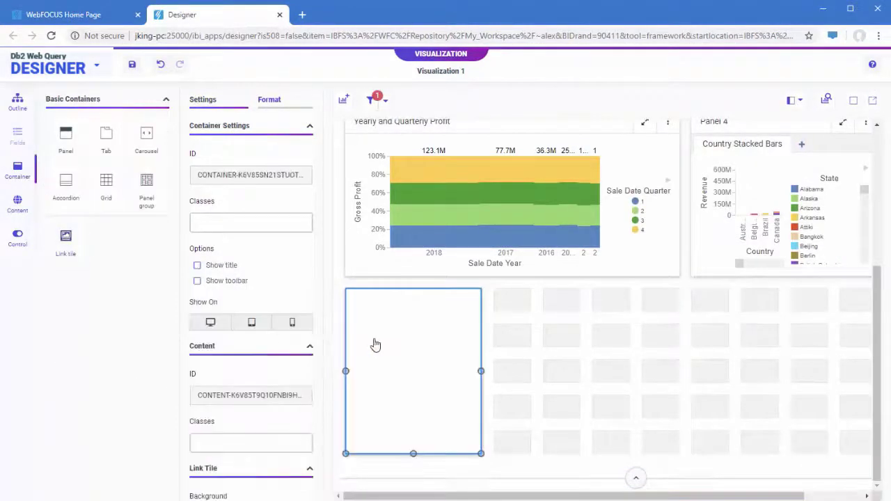
pyautogui.moveTo(480, 372); pyautogui.dragTo(627, 373)
# Set the link tile's background to Country Revenue Pie Chart from the Sales Information folder
pyautogui.scroll(-2, 263, 304)
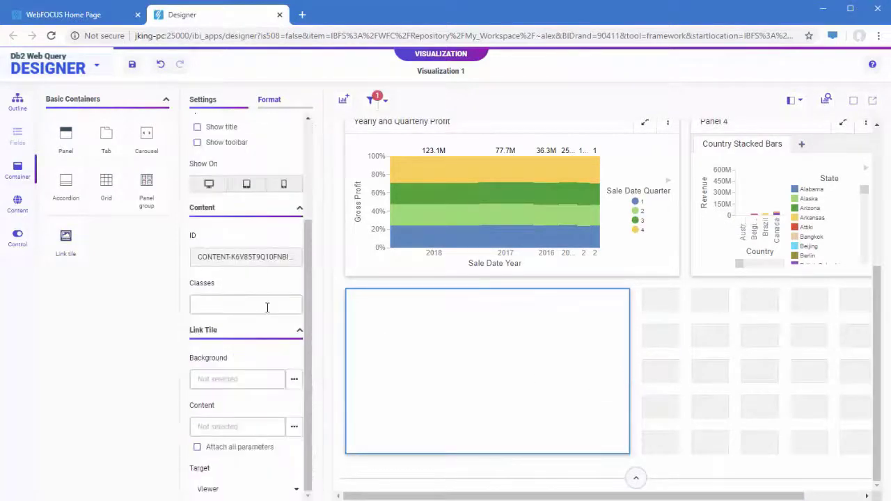
pyautogui.click(295, 379)
pyautogui.doubleClick(508, 174)
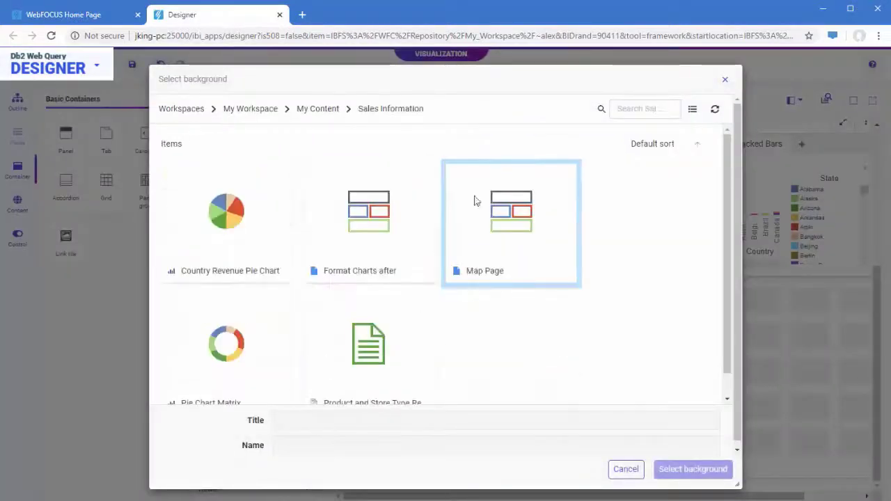
pyautogui.doubleClick(229, 213)
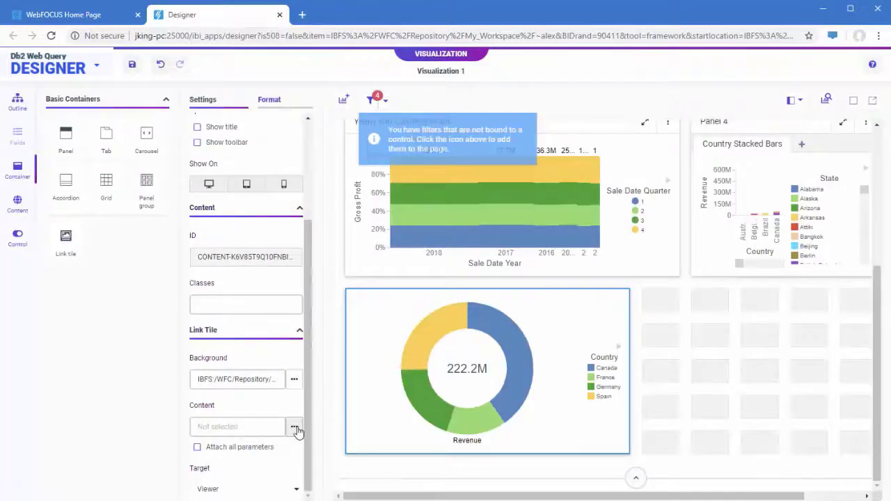
# Assign existing repository content to the link tile, attach all parameters, and set its target to New window
pyautogui.click(294, 425)
pyautogui.doubleClick(238, 302)
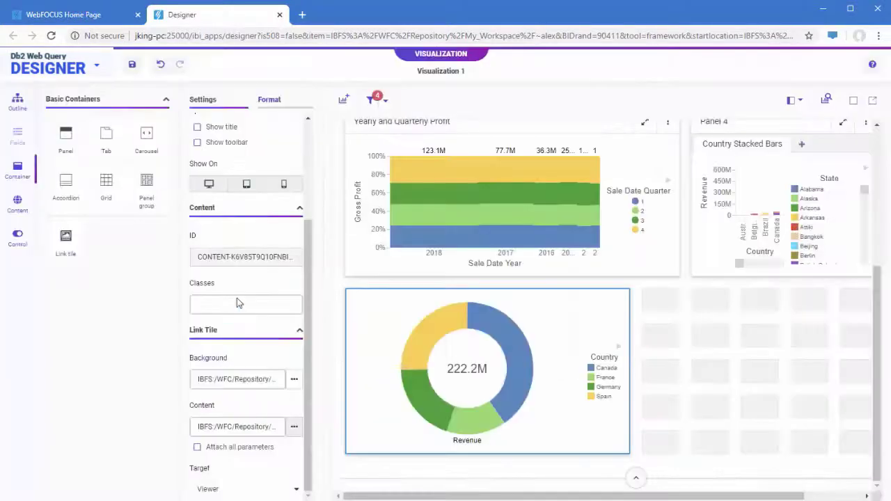
pyautogui.click(197, 447)
pyautogui.click(229, 493)
pyautogui.click(232, 467)
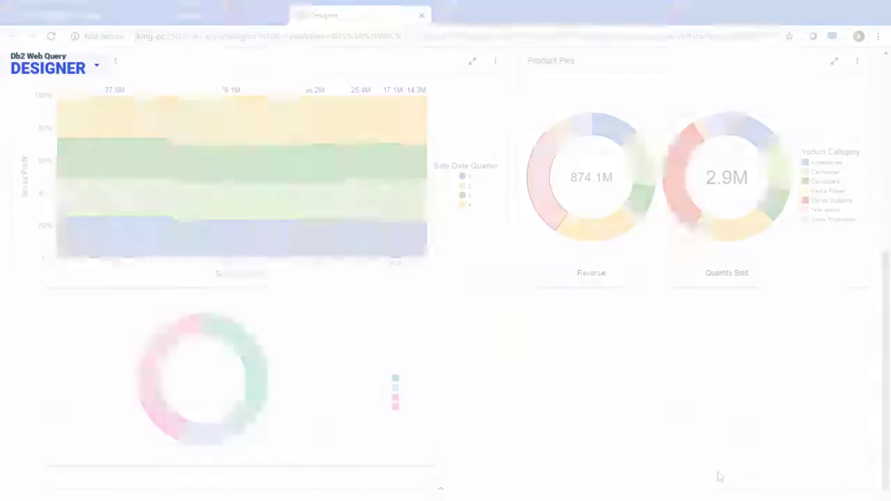
pyautogui.click(297, 396)
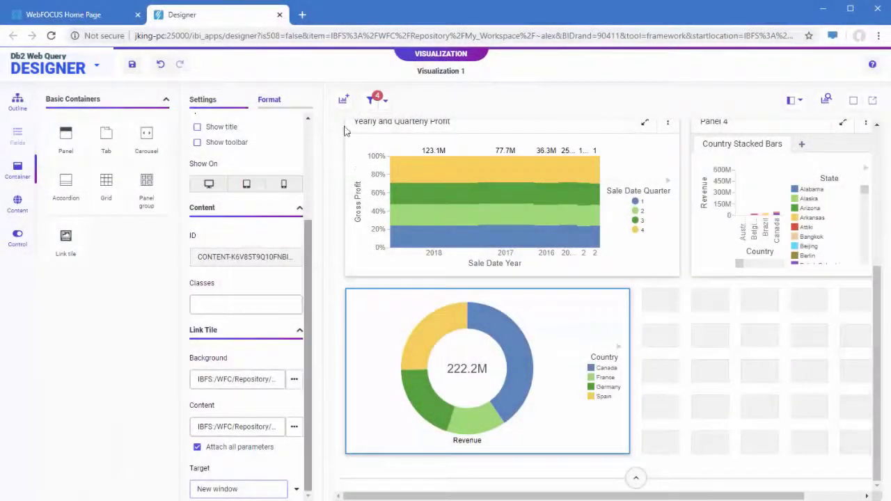
# Add all unbound filters to the page as controls and convert the Store Region control to a multiple button set
pyautogui.click(370, 101)
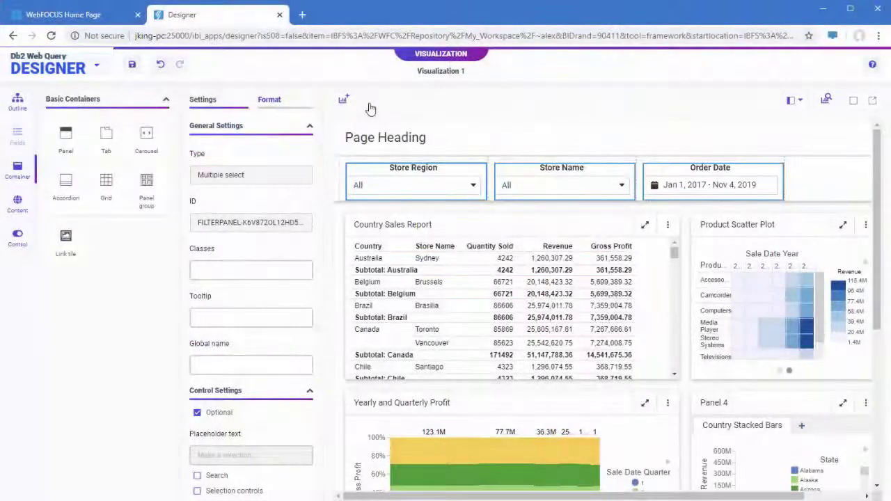
pyautogui.rightClick(477, 178)
pyautogui.click(513, 214)
pyautogui.click(425, 118)
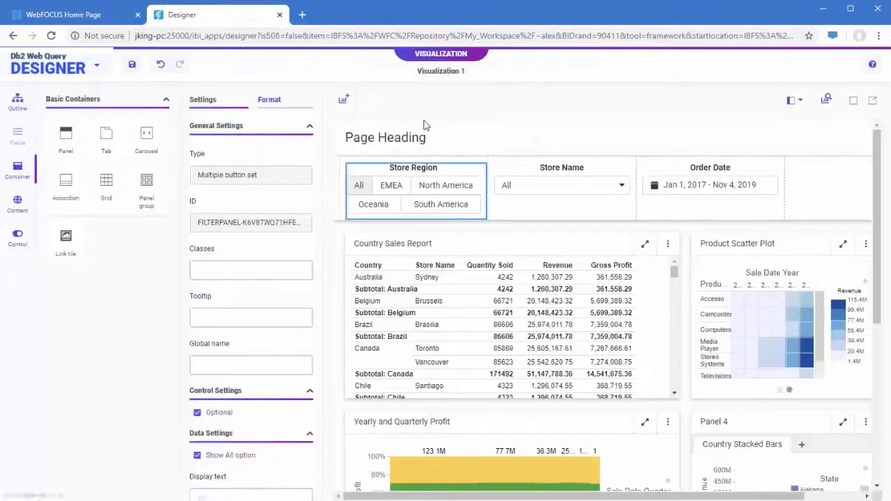
# Stack the Store Region buttons vertically and set the filter bar grid to two columns
pyautogui.click(270, 101)
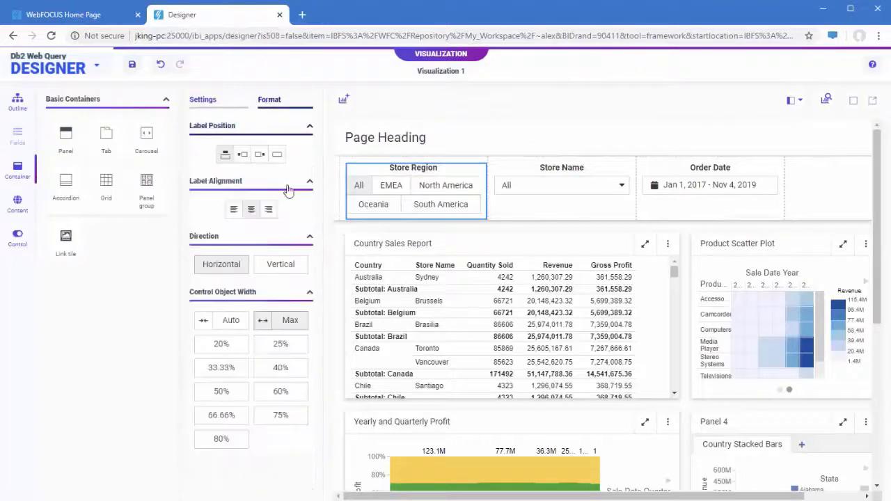
pyautogui.click(281, 265)
pyautogui.click(338, 227)
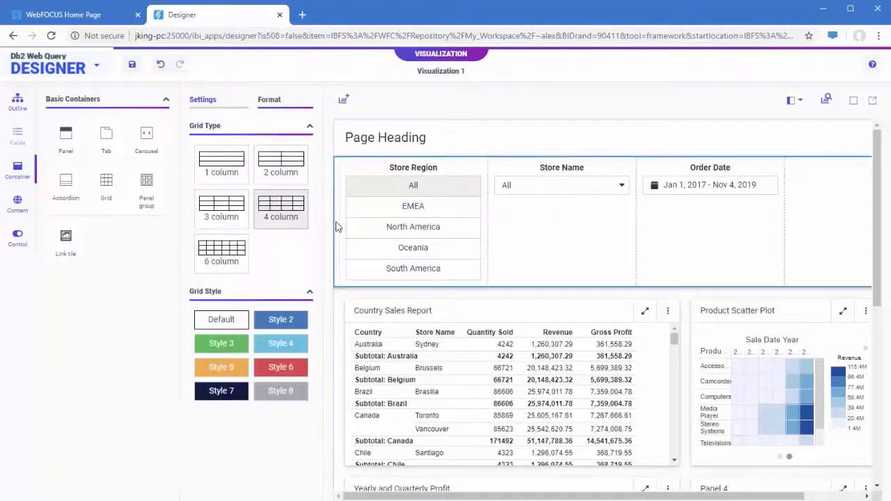
pyautogui.click(295, 169)
# Move the Order Date control below Store Name and delete the empty cells in the filter bar's second row
pyautogui.click(376, 121)
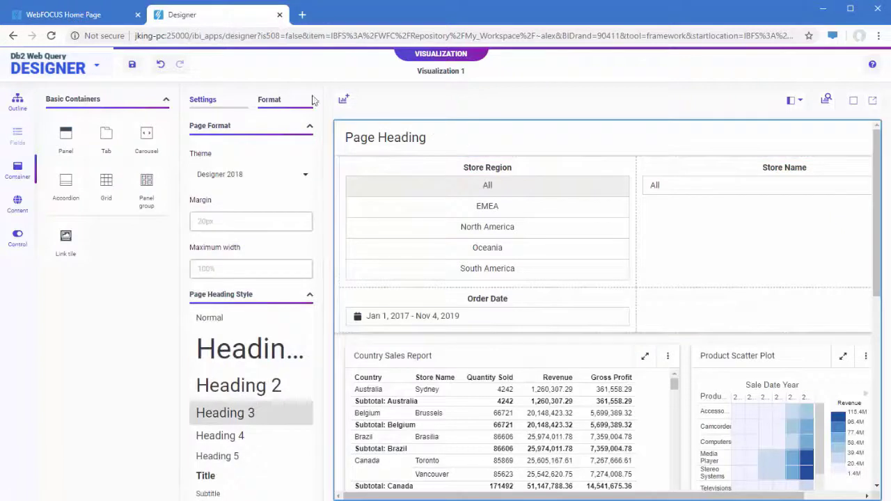
pyautogui.click(210, 101)
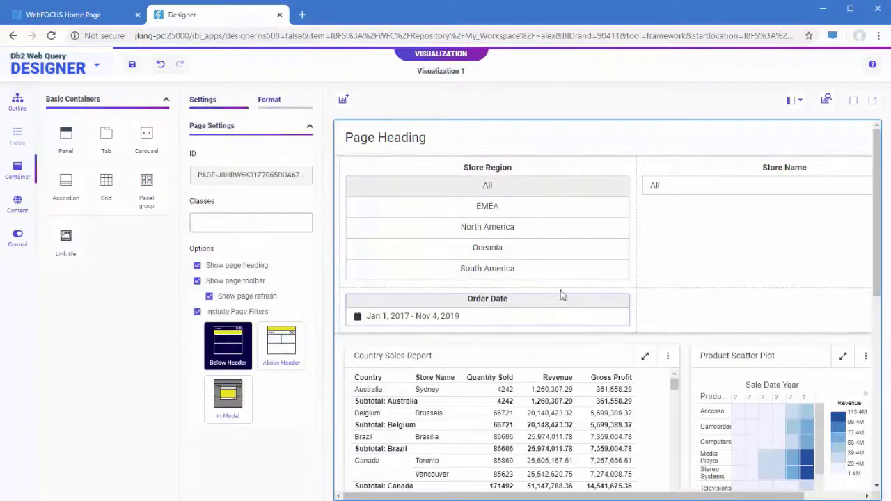
pyautogui.moveTo(563, 294); pyautogui.dragTo(706, 217)
pyautogui.click(622, 295)
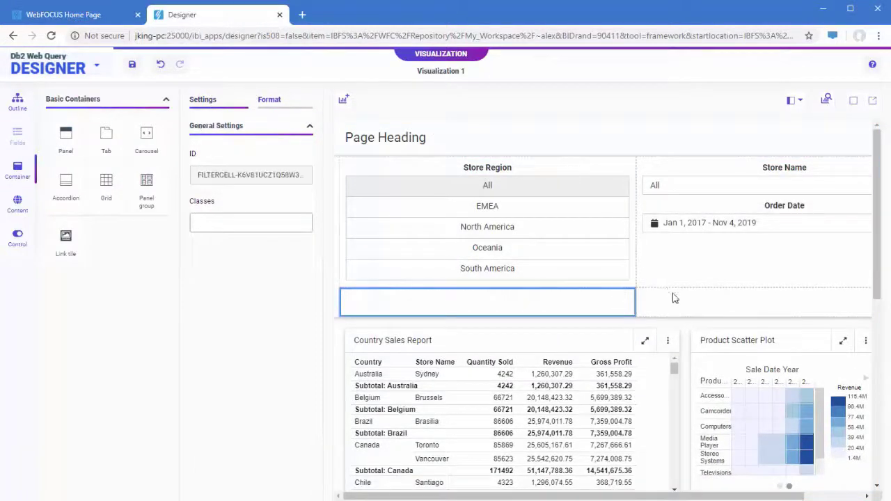
pyautogui.rightClick(673, 298)
pyautogui.rightClick(588, 303)
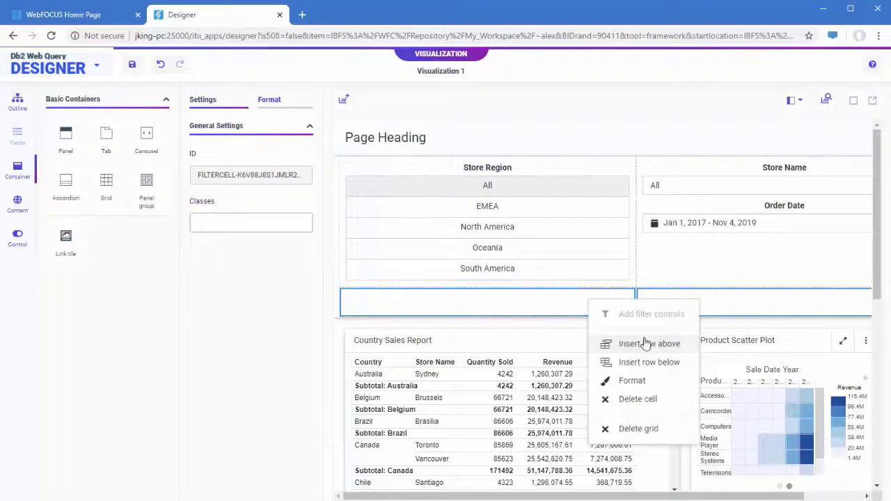
pyautogui.click(651, 401)
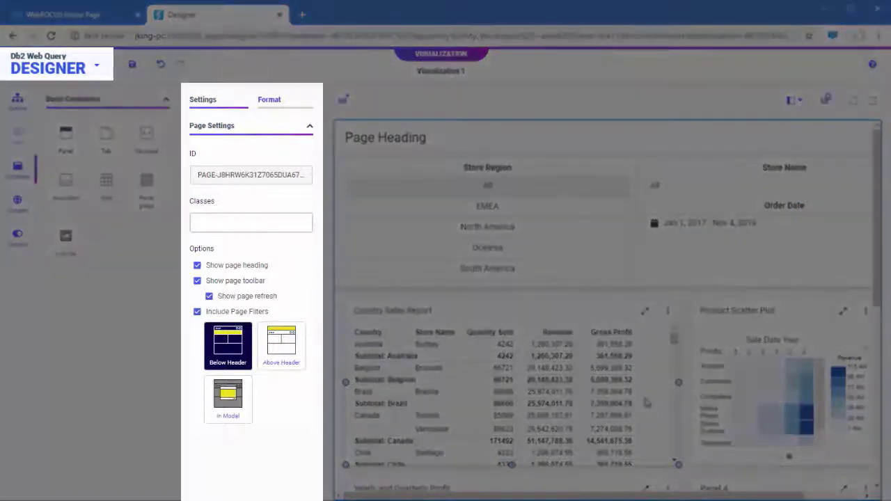
# Select the Product Scatter Plot container from the outline and apply Style 3 to it
pyautogui.click(564, 309)
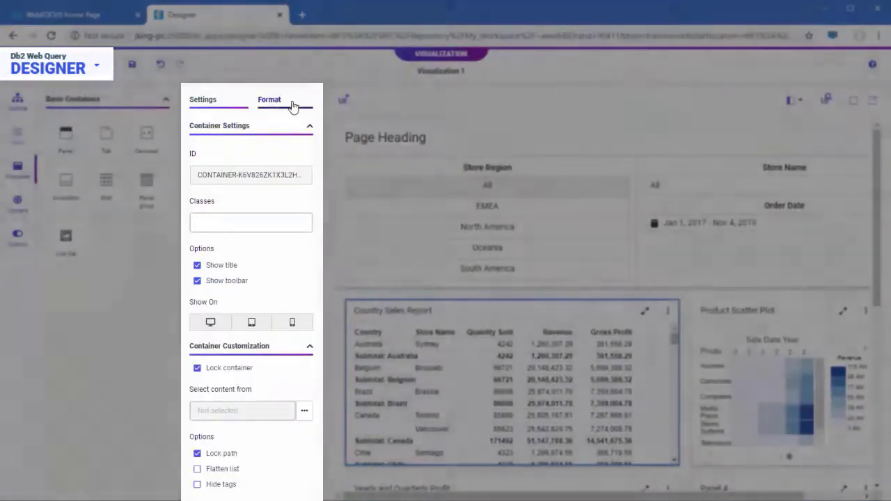
pyautogui.click(292, 105)
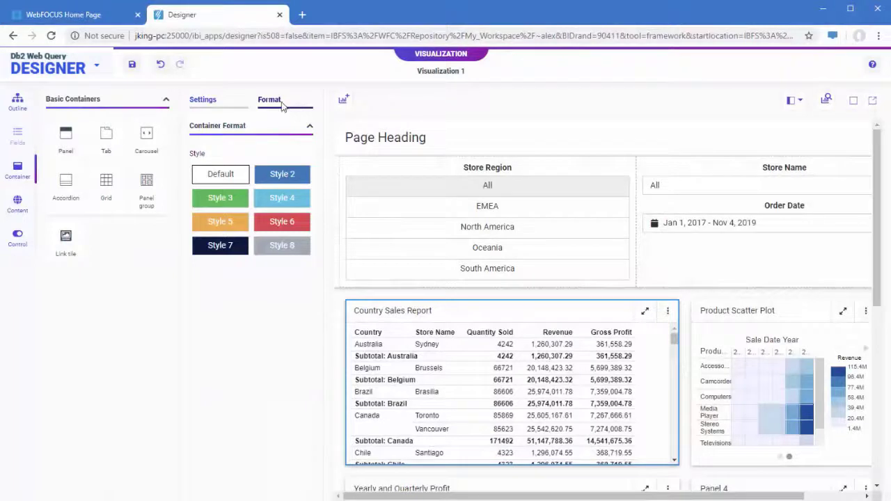
pyautogui.click(17, 99)
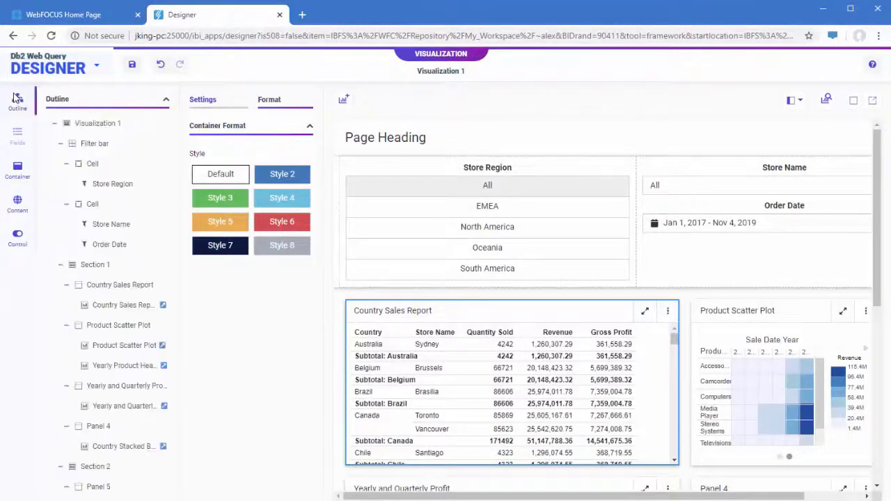
pyautogui.click(132, 328)
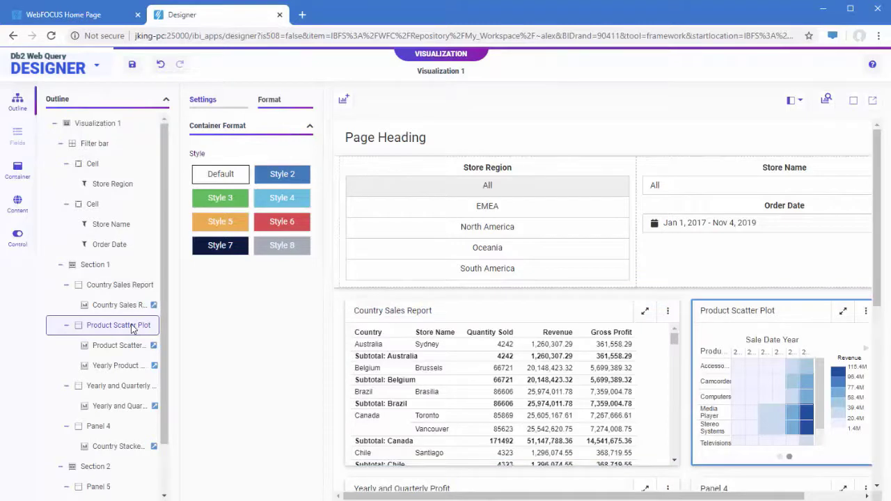
pyautogui.click(220, 199)
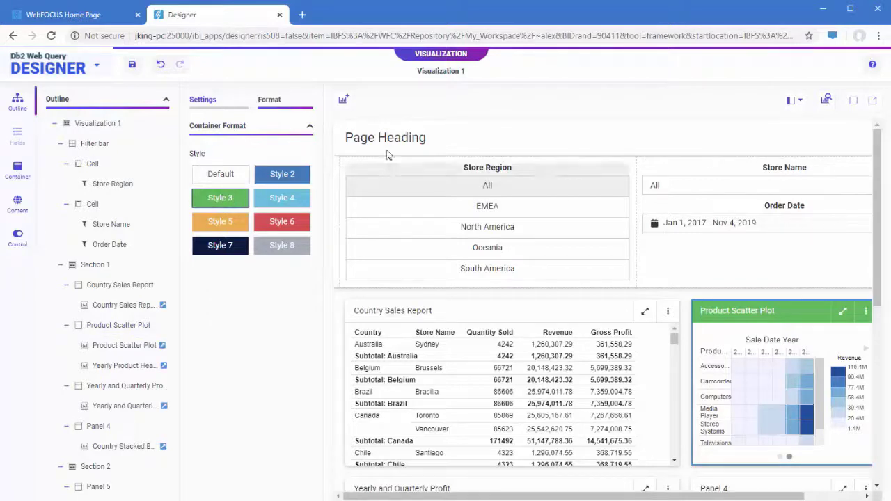
# Set the theme of the whole page to Midnight
pyautogui.click(467, 146)
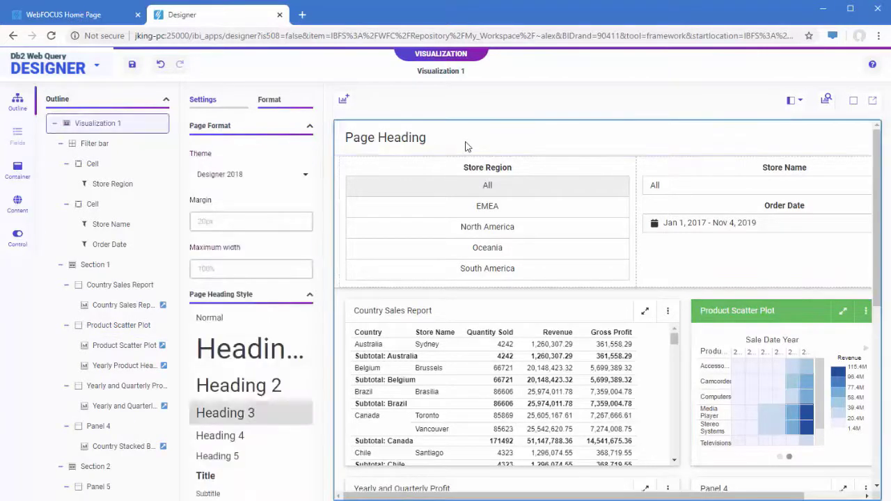
pyautogui.click(292, 175)
pyautogui.click(266, 233)
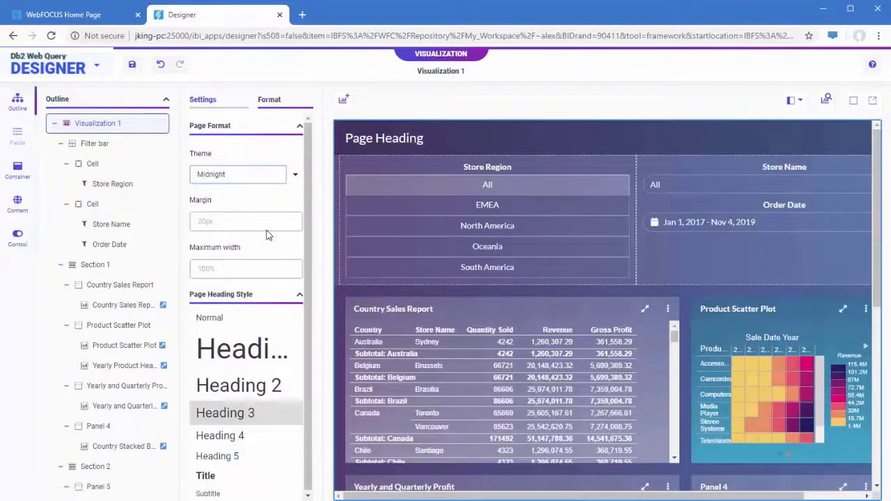
# Add Submit and Reset buttons to the filter bar below the Order Date control
pyautogui.click(24, 237)
pyautogui.moveTo(107, 139); pyautogui.dragTo(688, 253)
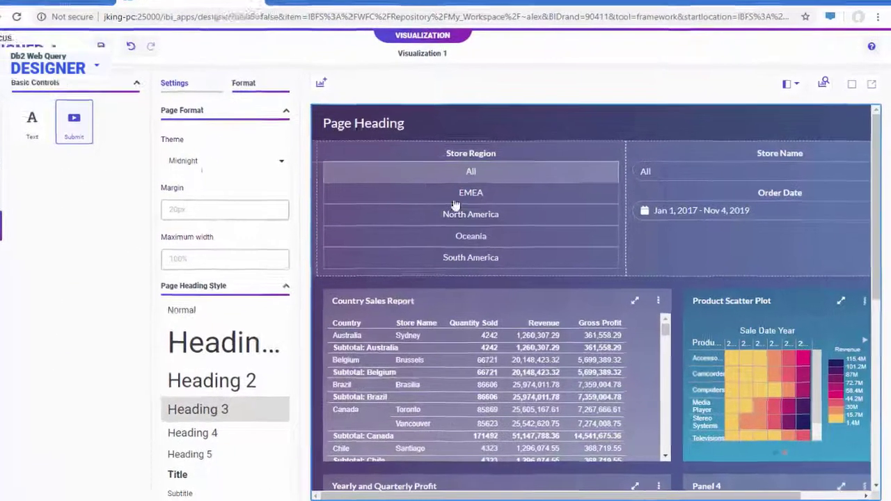
pyautogui.moveTo(644, 200); pyautogui.dragTo(642, 197)
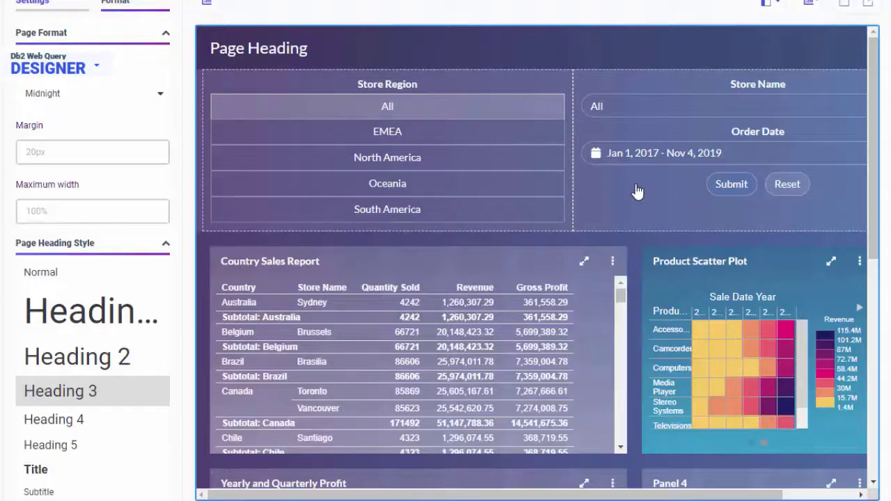
# Change the page heading to "Sales Overview Dashboard"
pyautogui.doubleClick(263, 50)
pyautogui.write('Sales Overview Dashboard')
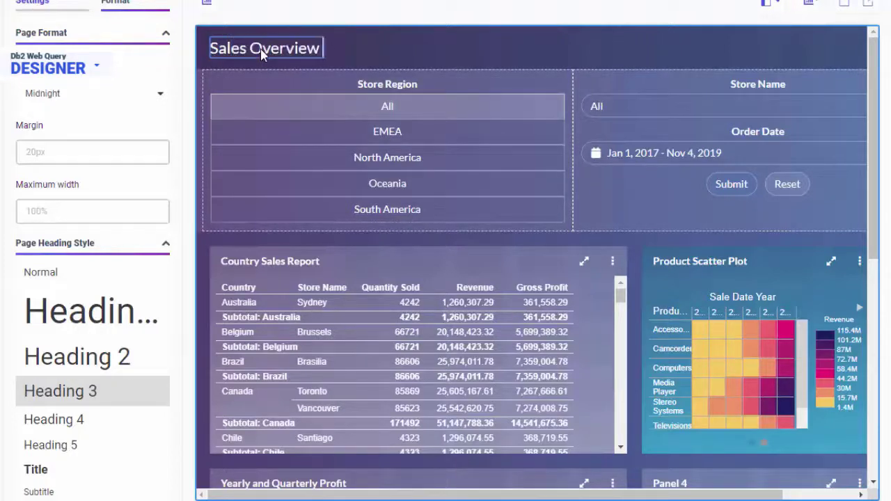
pyautogui.press('Return')
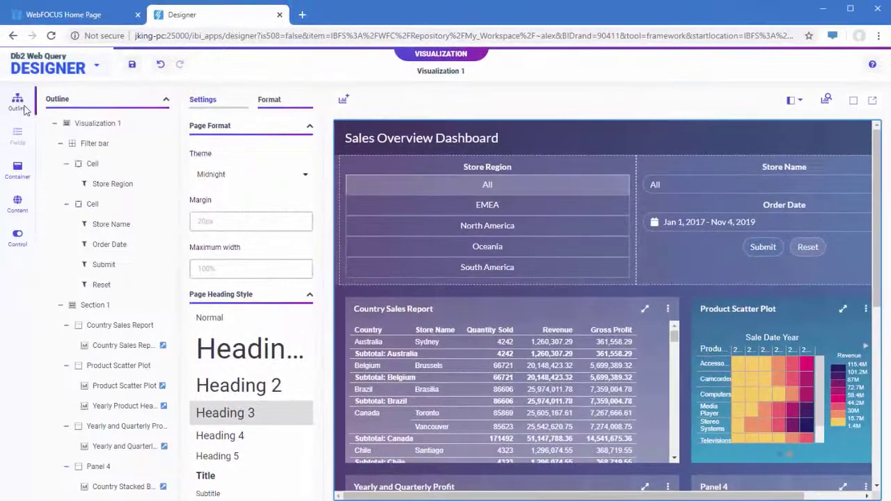
# Run the dashboard in a new window and submit it with Order Date filtered to Last 25 months
pyautogui.scroll(-3, 128, 175)
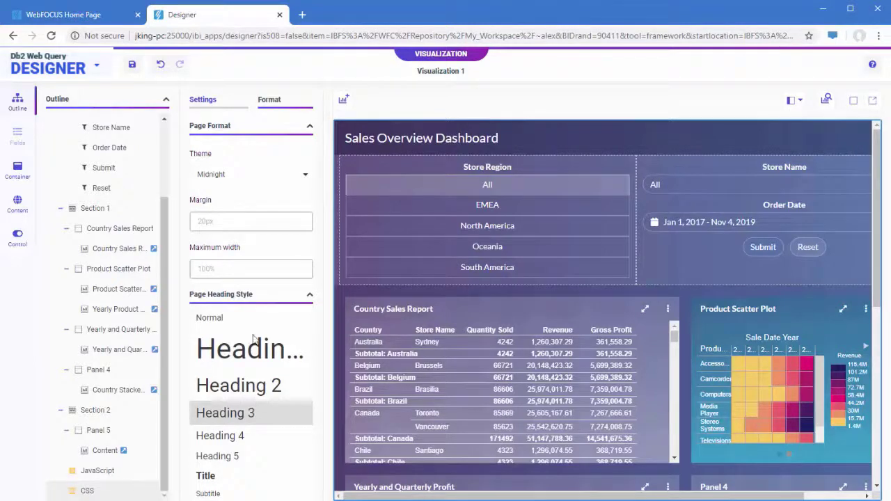
pyautogui.click(873, 101)
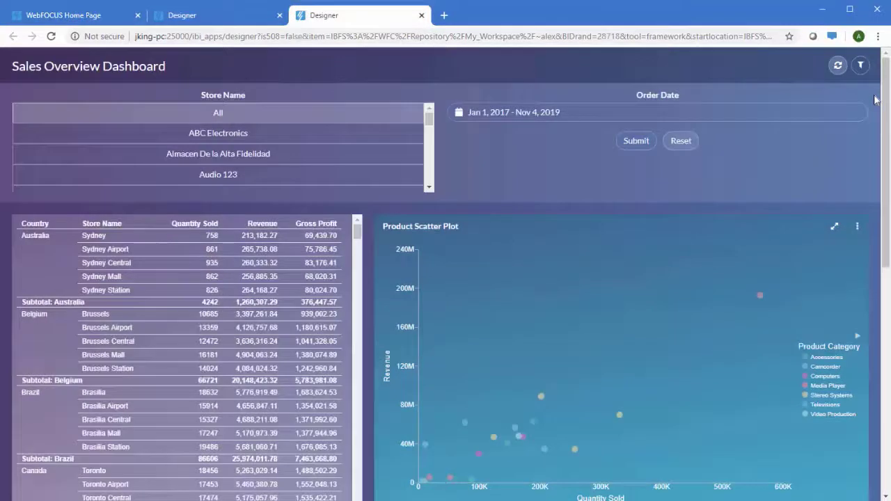
pyautogui.click(769, 117)
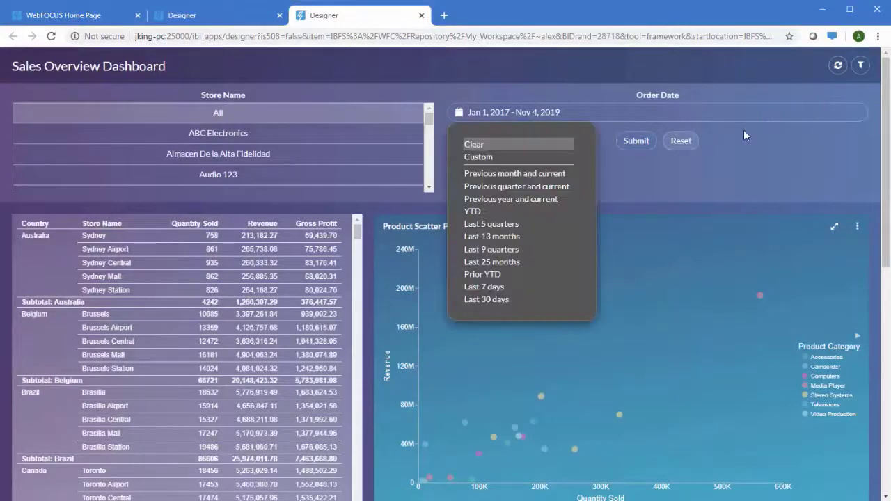
pyautogui.click(500, 263)
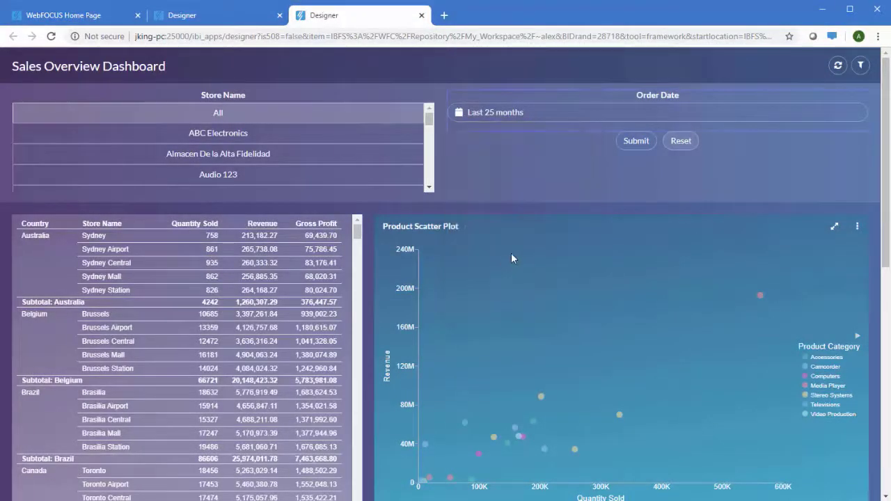
pyautogui.click(645, 143)
pyautogui.scroll(-5, 646, 142)
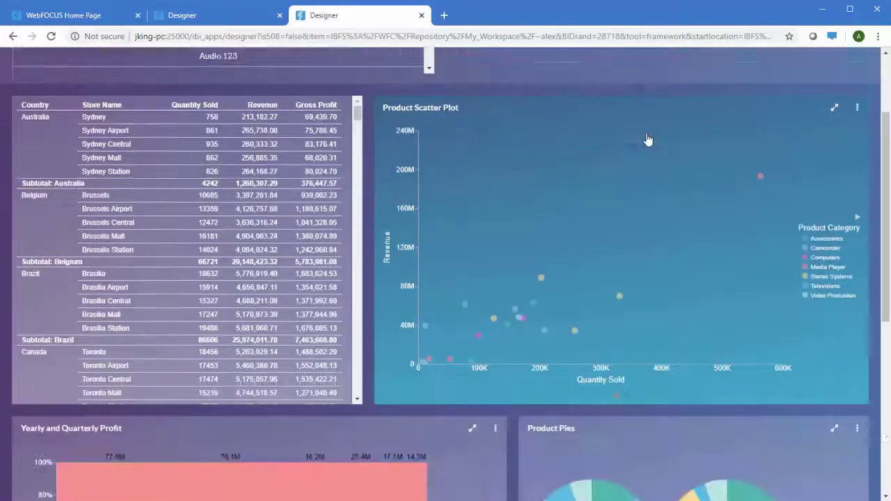
pyautogui.scroll(-2, 647, 140)
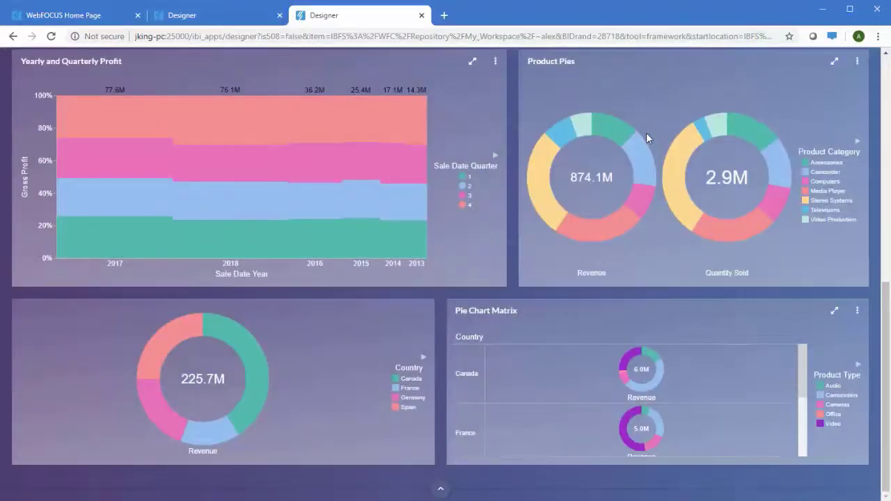